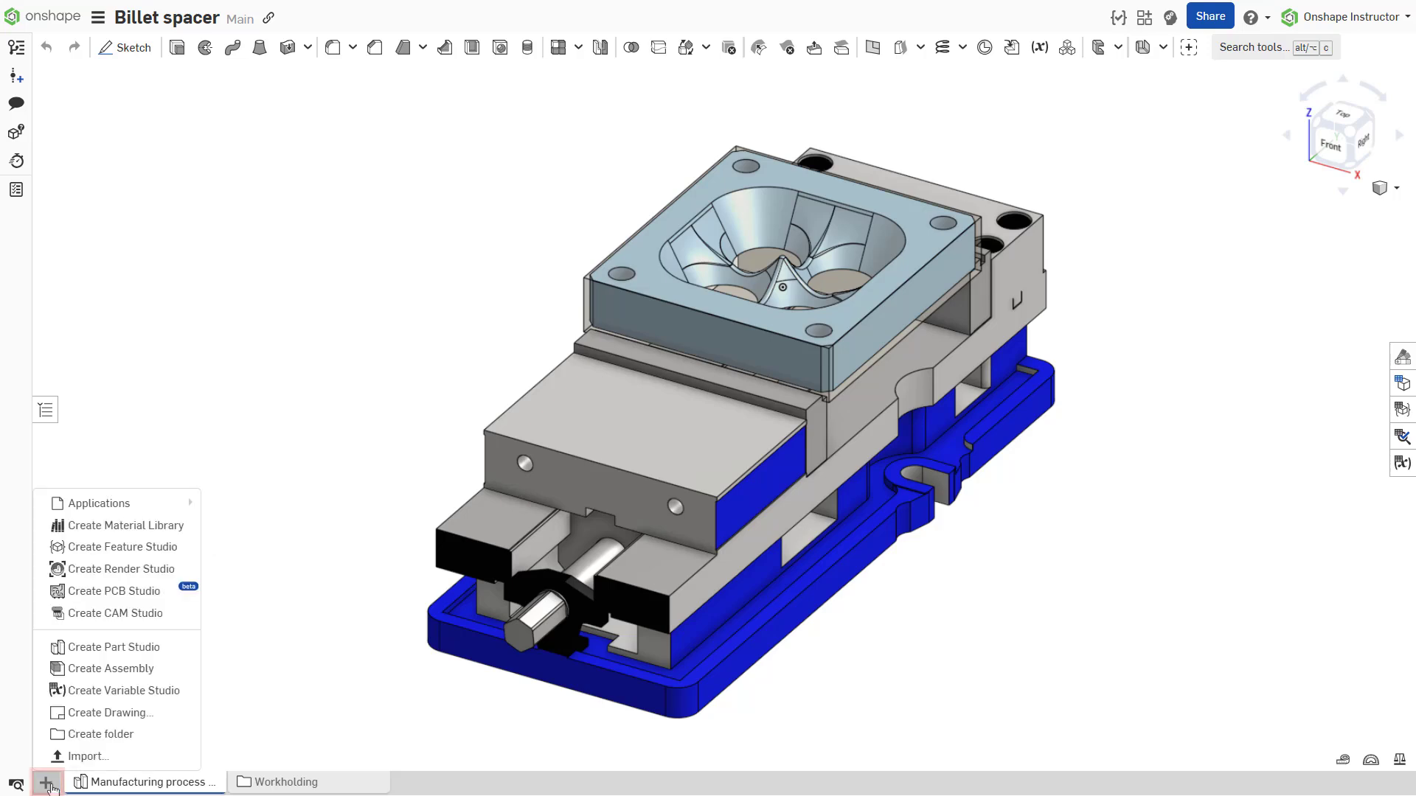
Create a new CAM Studio in the Billet spacer document.
click(42, 621)
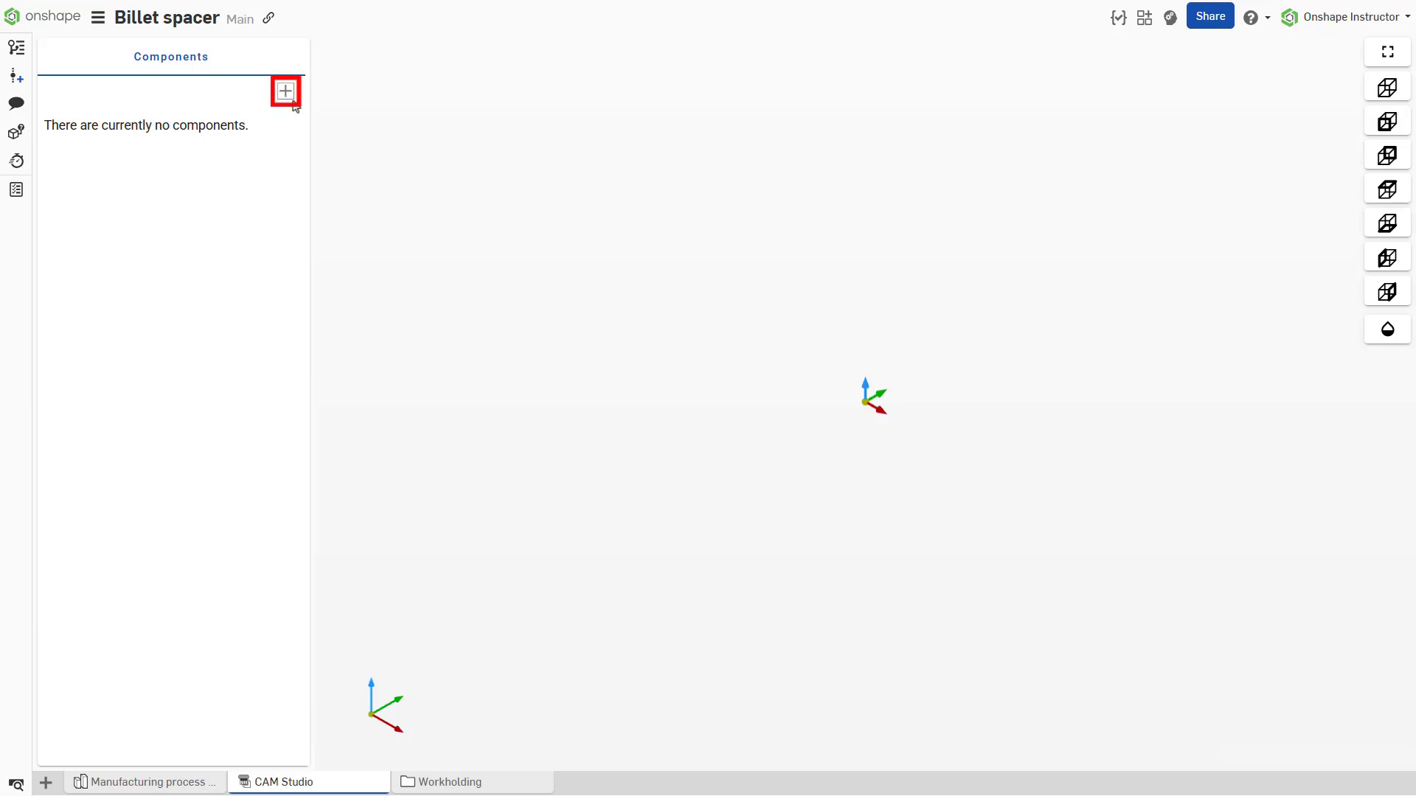
click(286, 92)
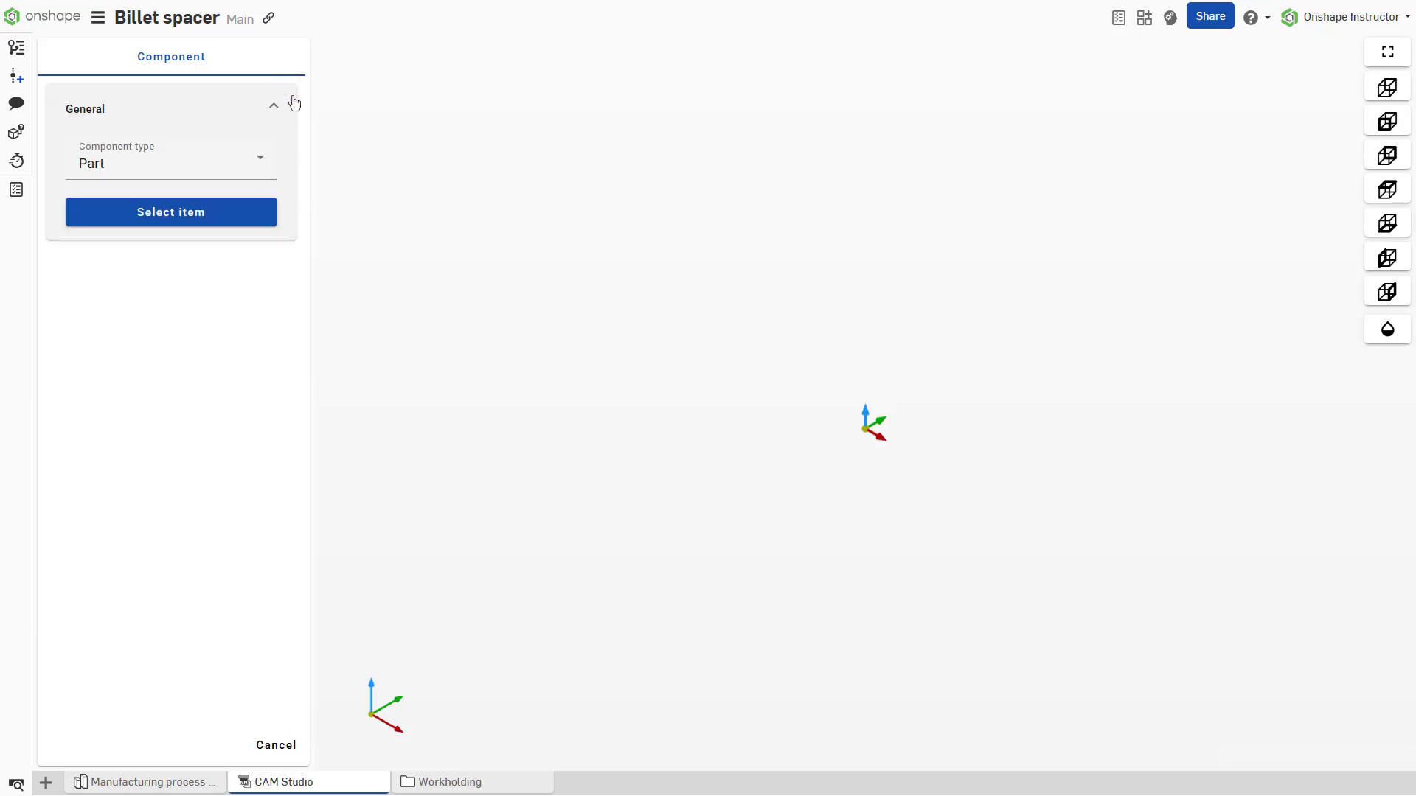
click(261, 161)
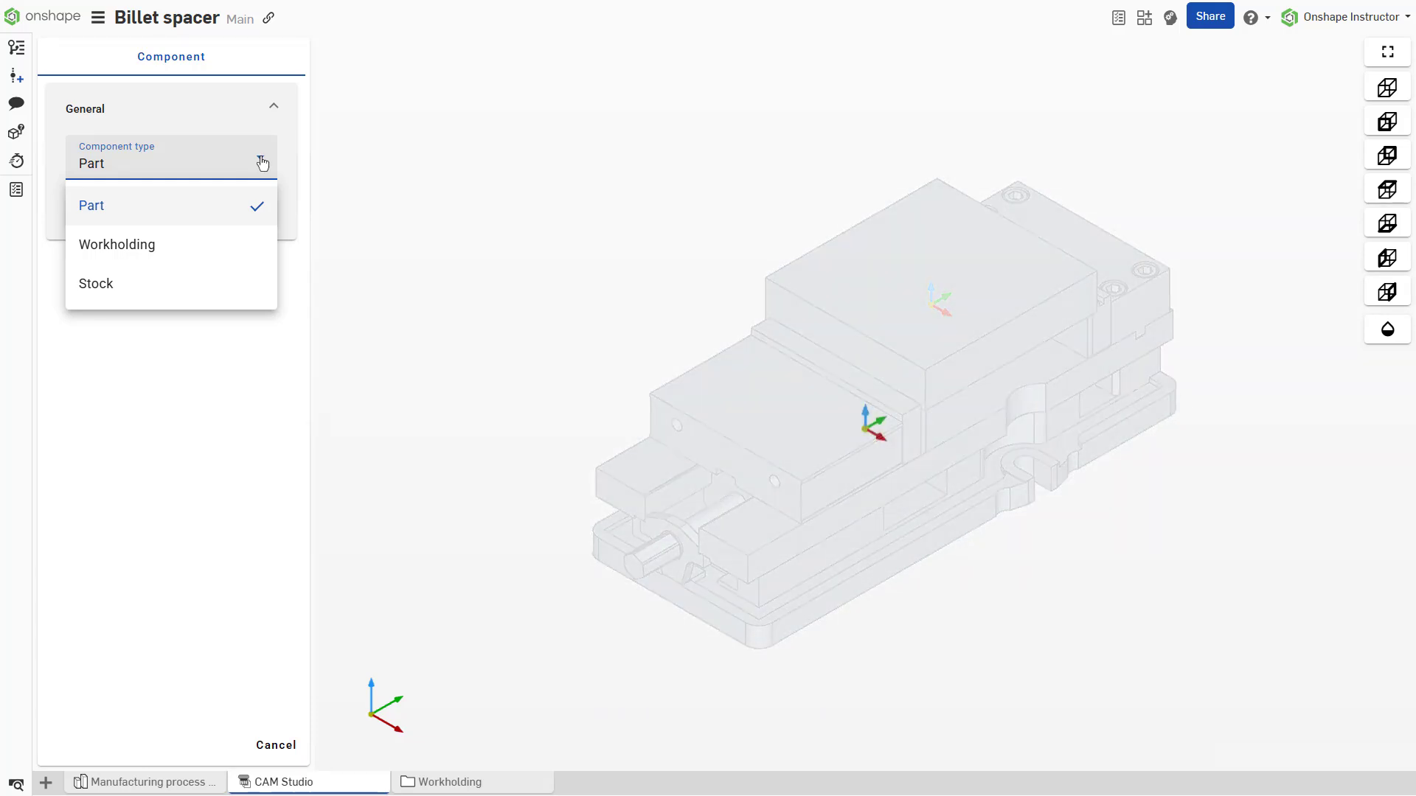
click(261, 163)
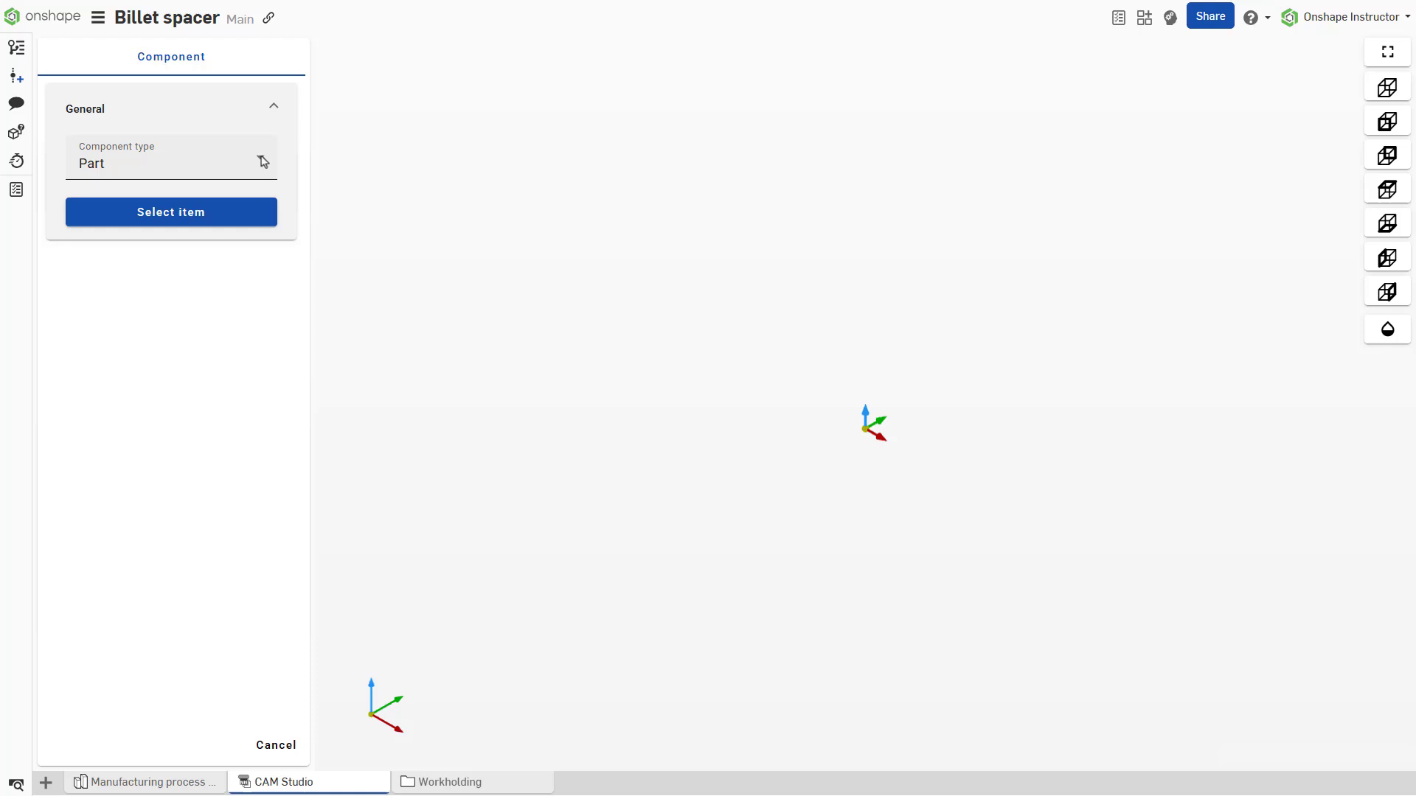
Add the Billet spacer part from Manufacturing process setup as a component.
click(259, 216)
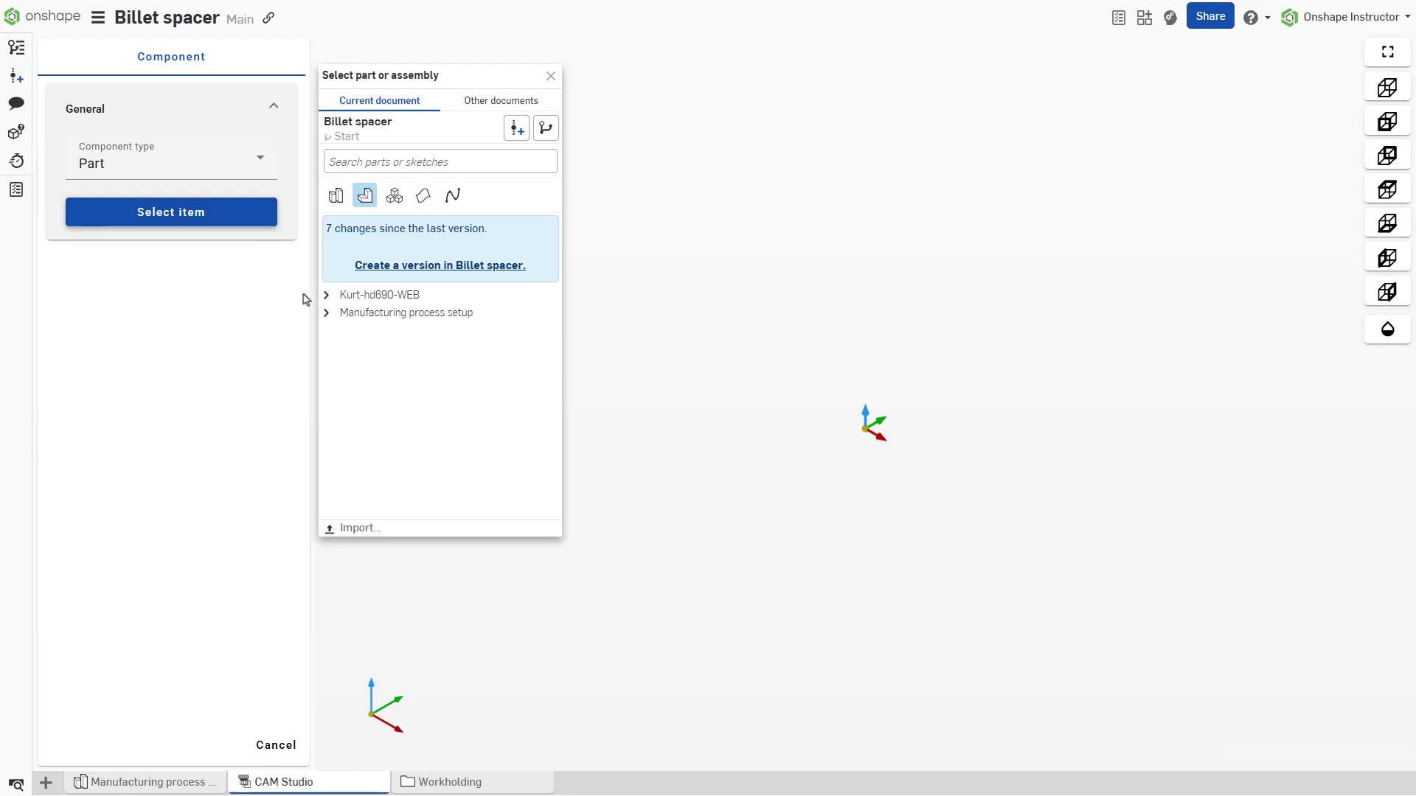
click(327, 316)
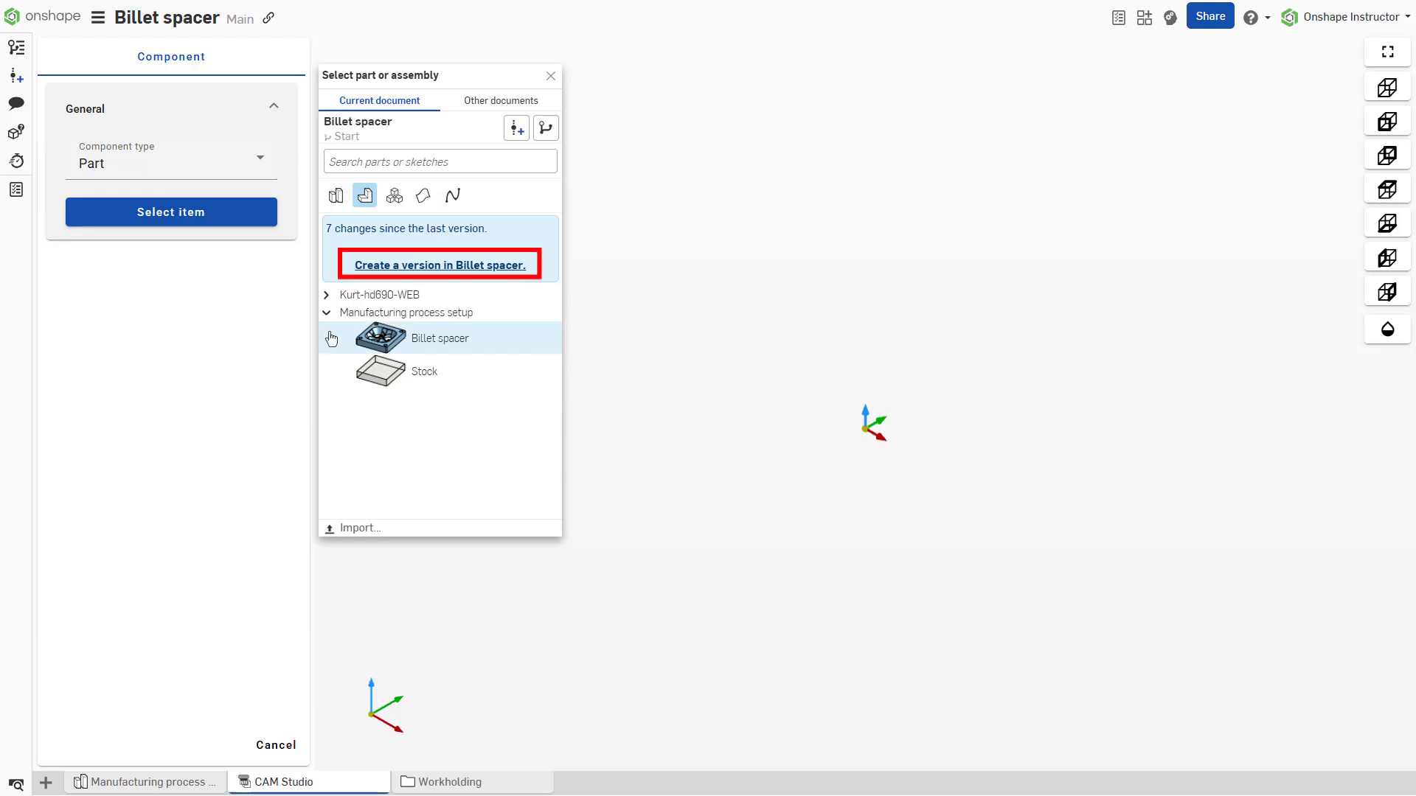
click(331, 340)
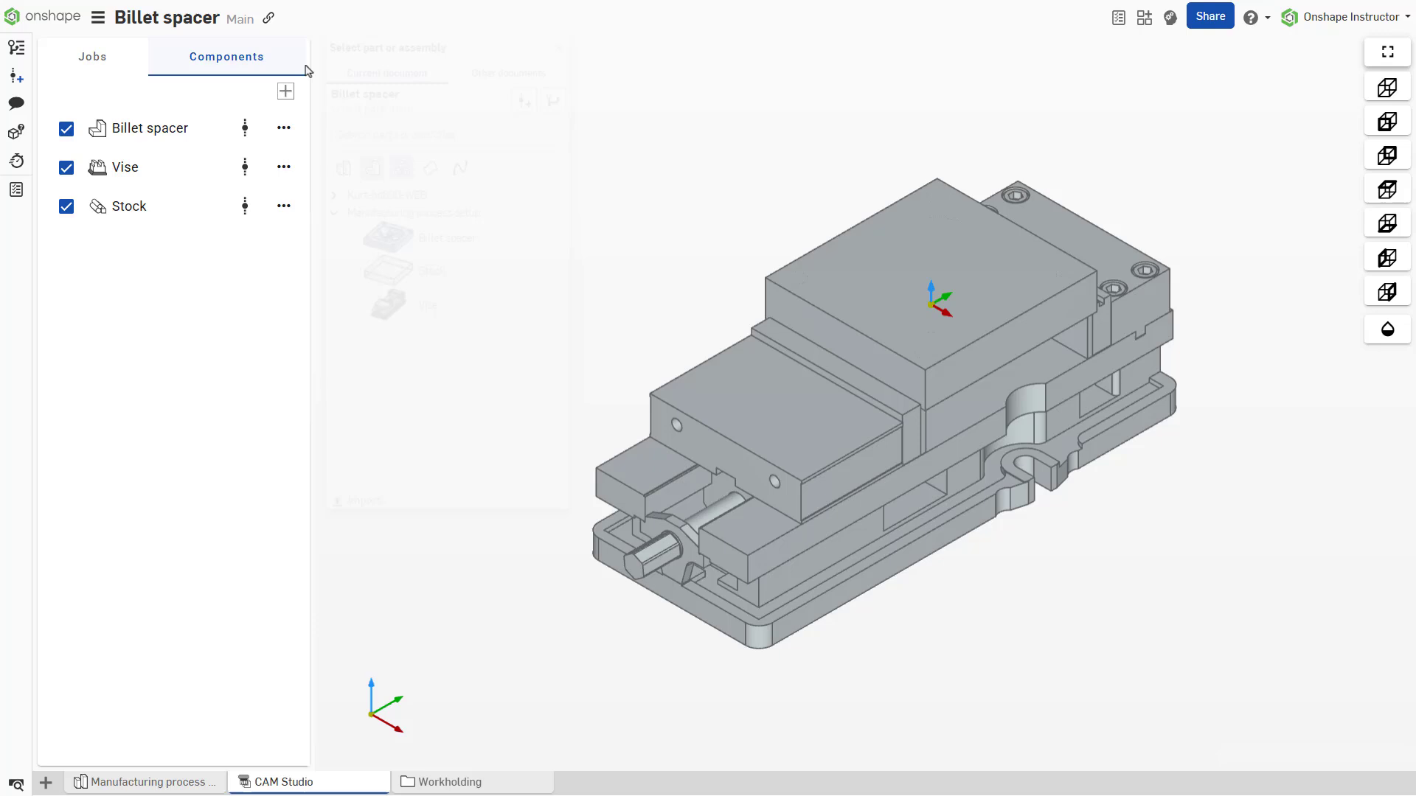
Show the CAM Studio's Jobs view, which has no jobs yet.
click(129, 73)
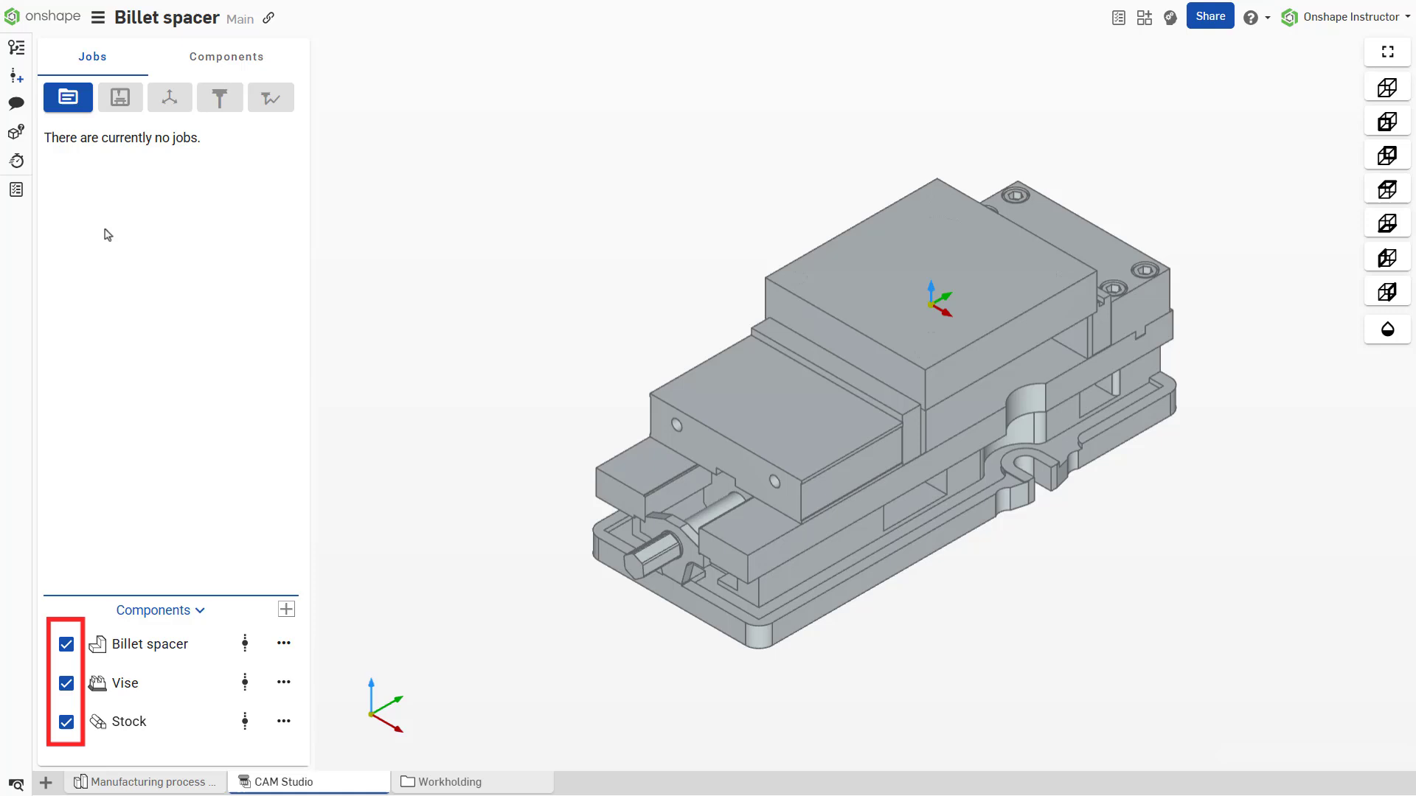
Disable the Stock component and open the reference manager for Billet spacer.
click(64, 726)
click(65, 726)
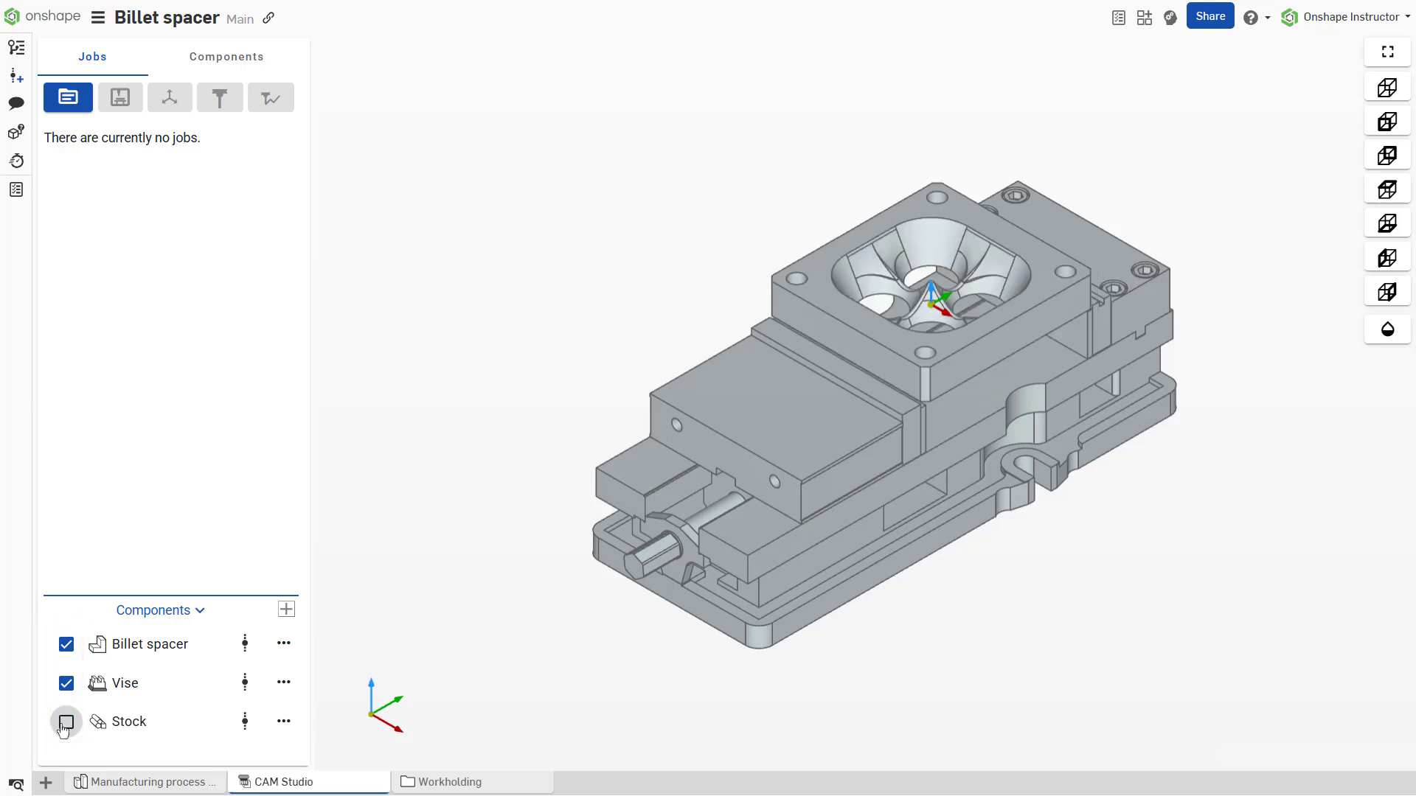
click(243, 724)
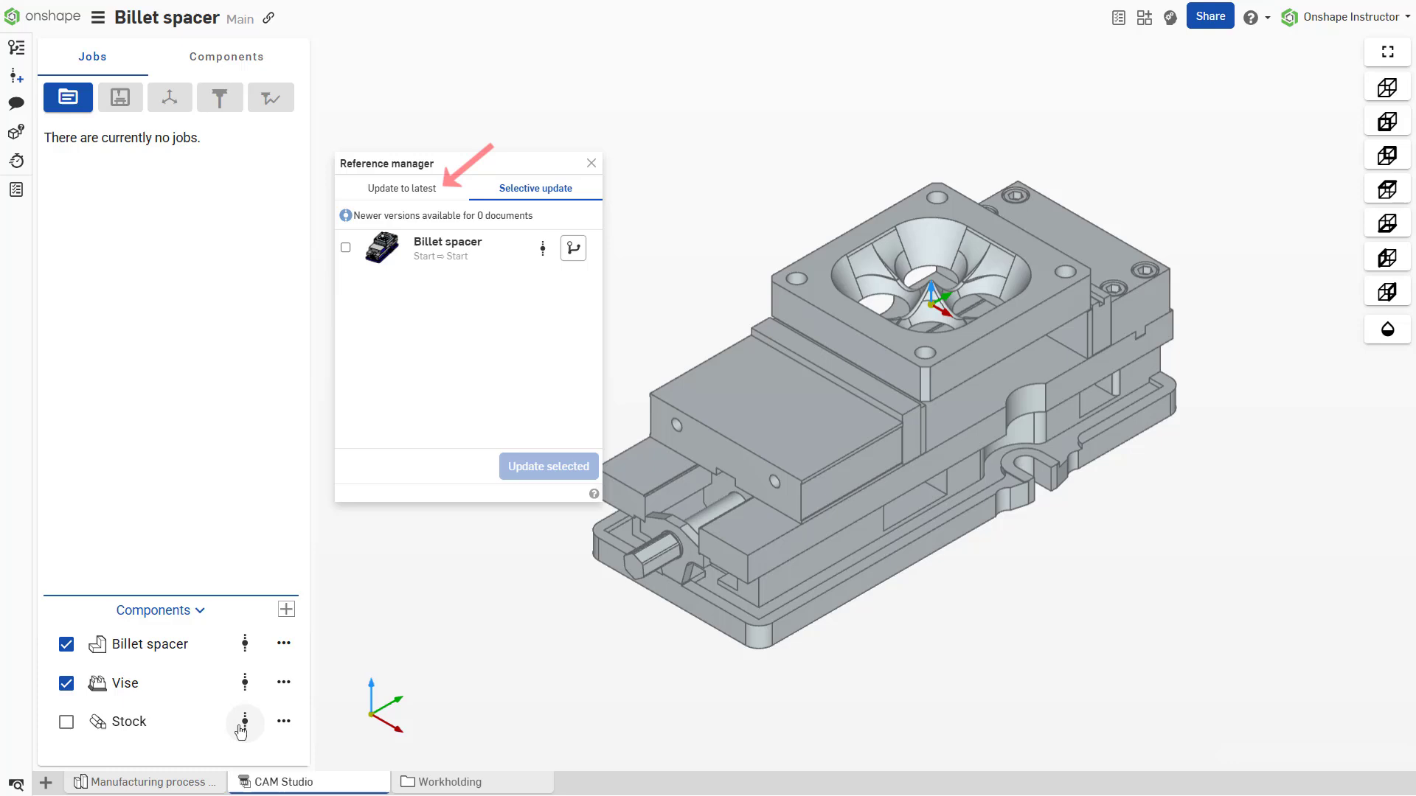
Close the reference manager and open the Stock component's options menu.
click(591, 164)
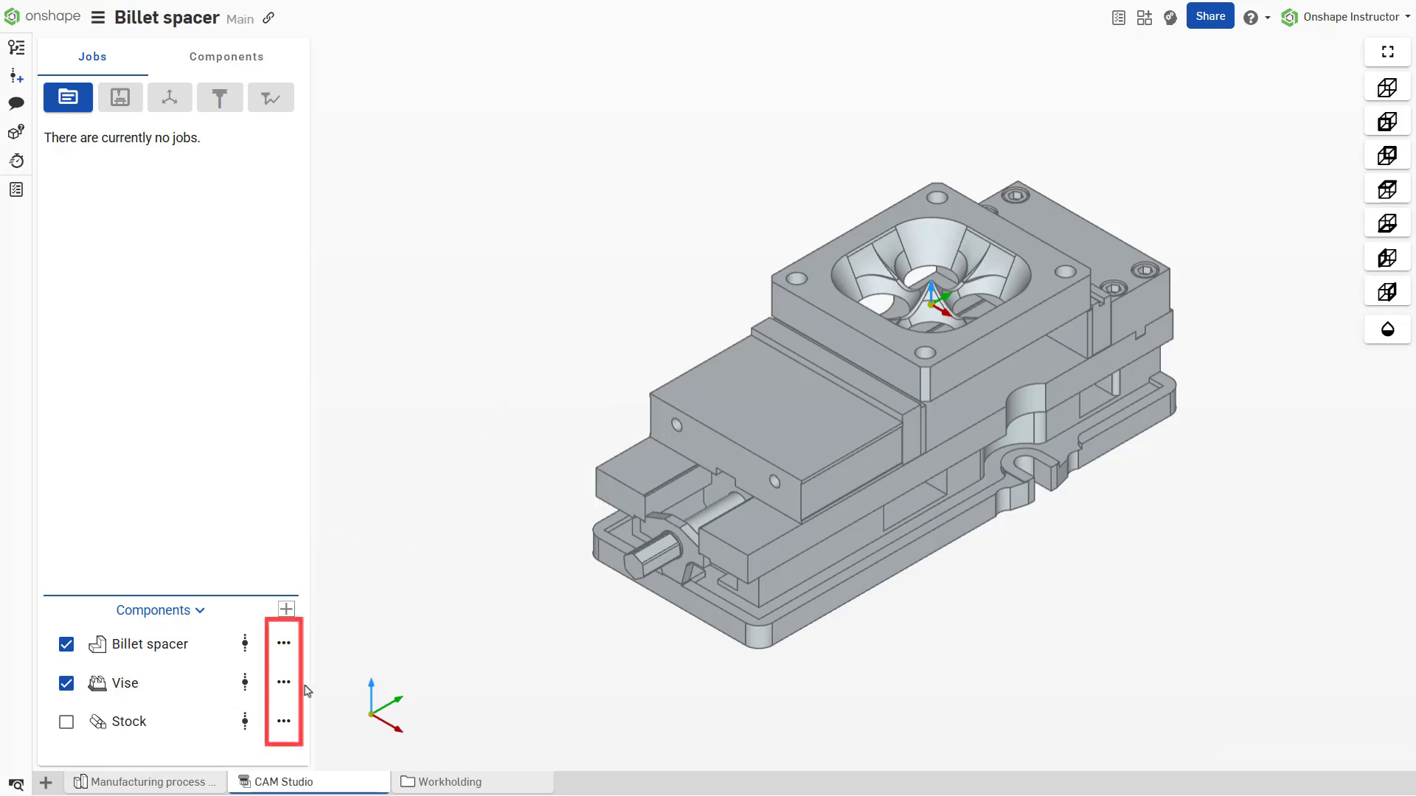
click(290, 728)
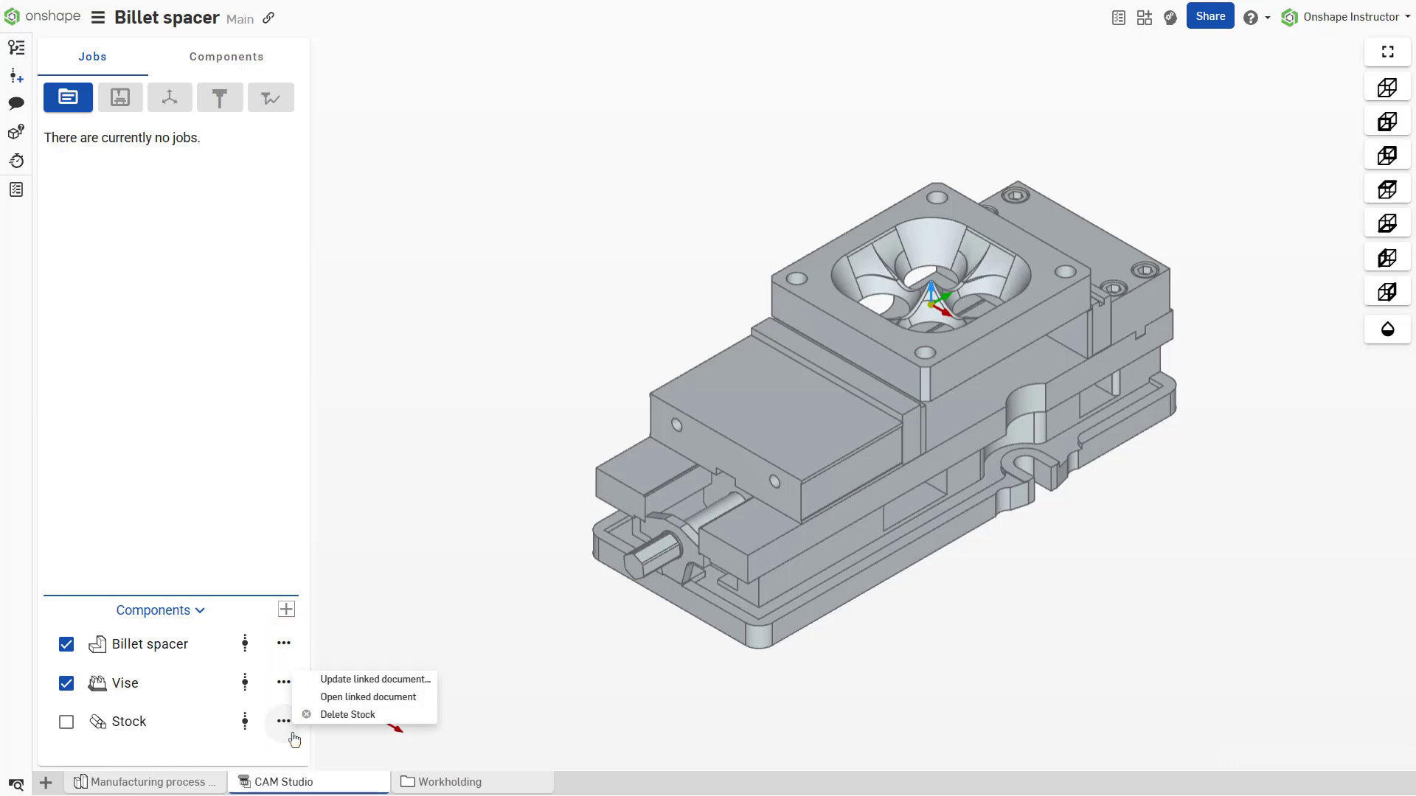